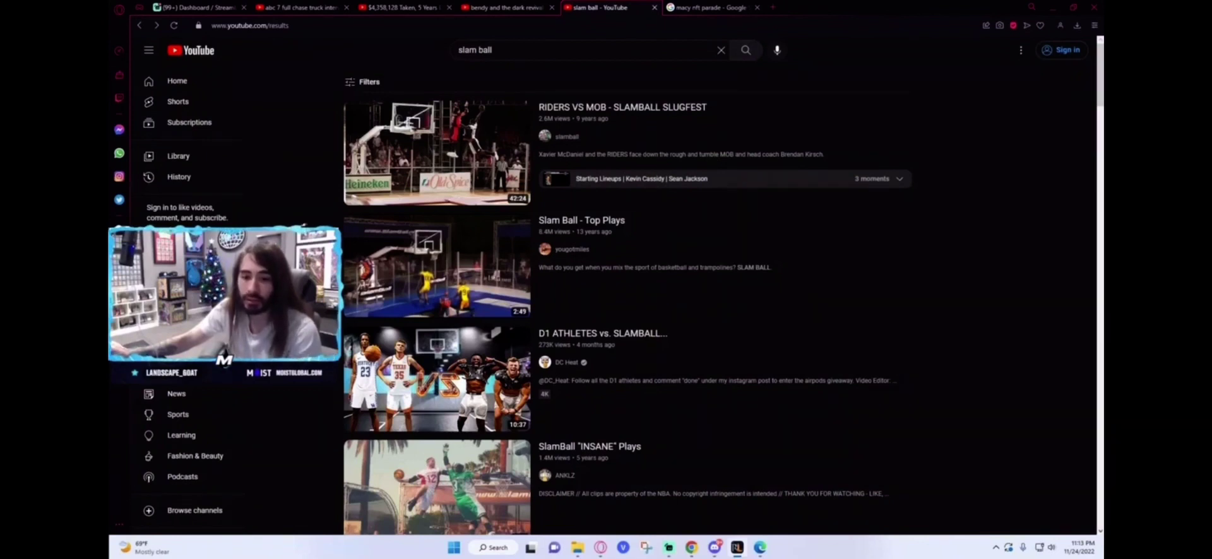
# Step: Swap the 'slam ball' query for 'scarred mtv' and search, listing MTV Scarred full episodes
pyautogui.moveTo(495, 50); pyautogui.dragTo(455, 50)
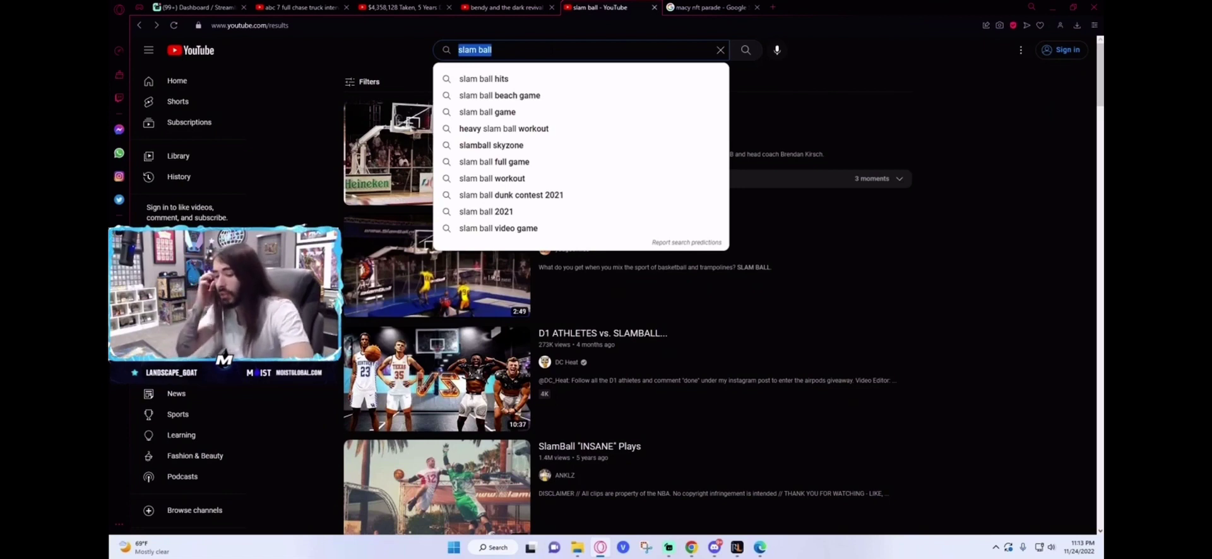
pyautogui.write('scarred ')
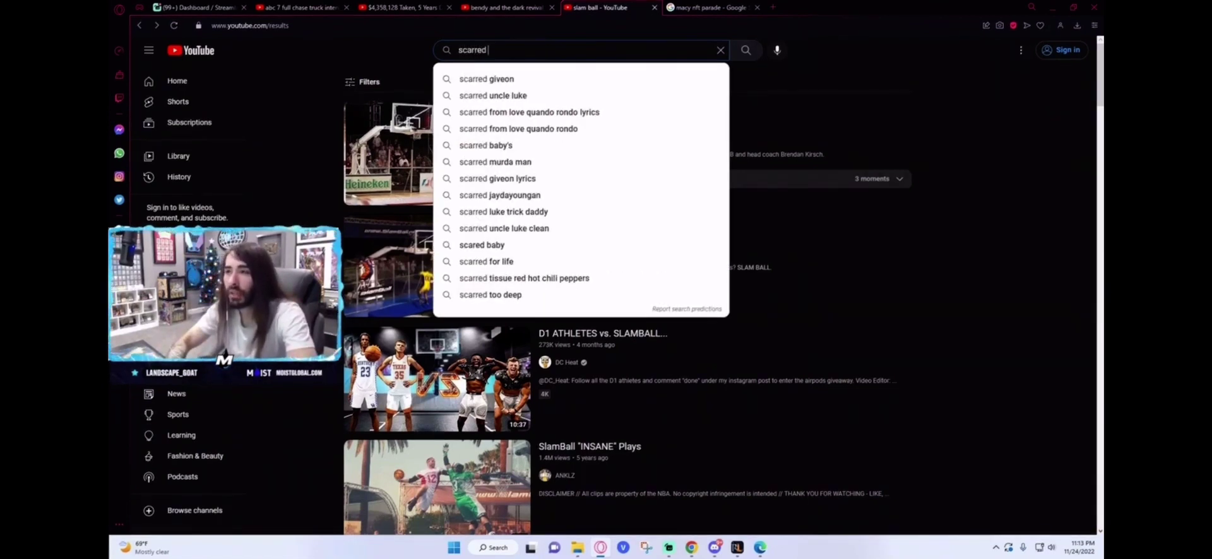
pyautogui.write('mtv')
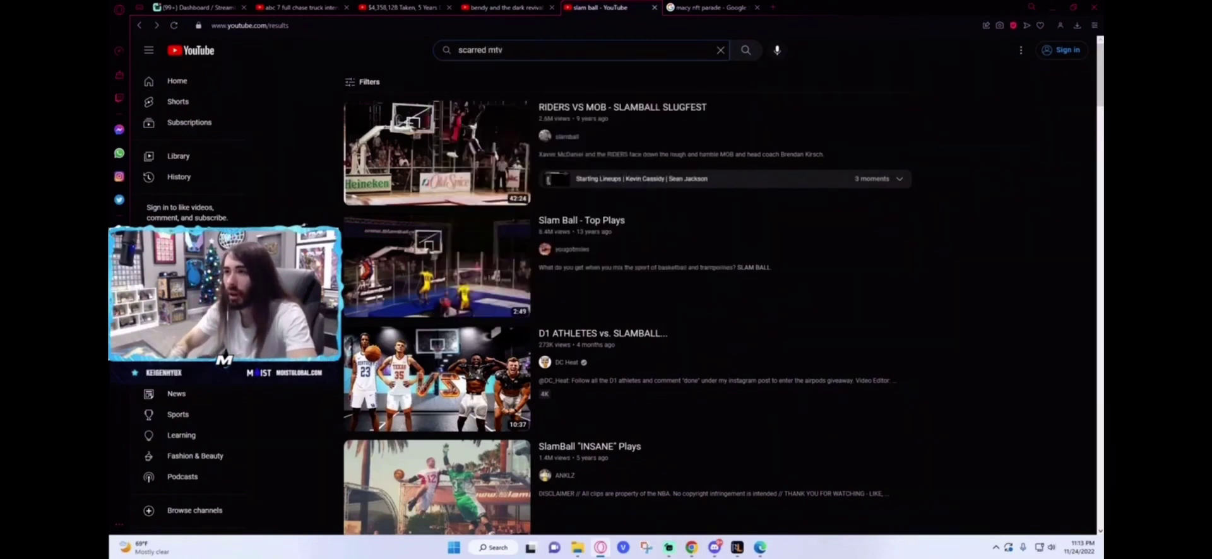
pyautogui.press('BackSpace')
pyautogui.press('BackSpace')
pyautogui.press('BackSpace')
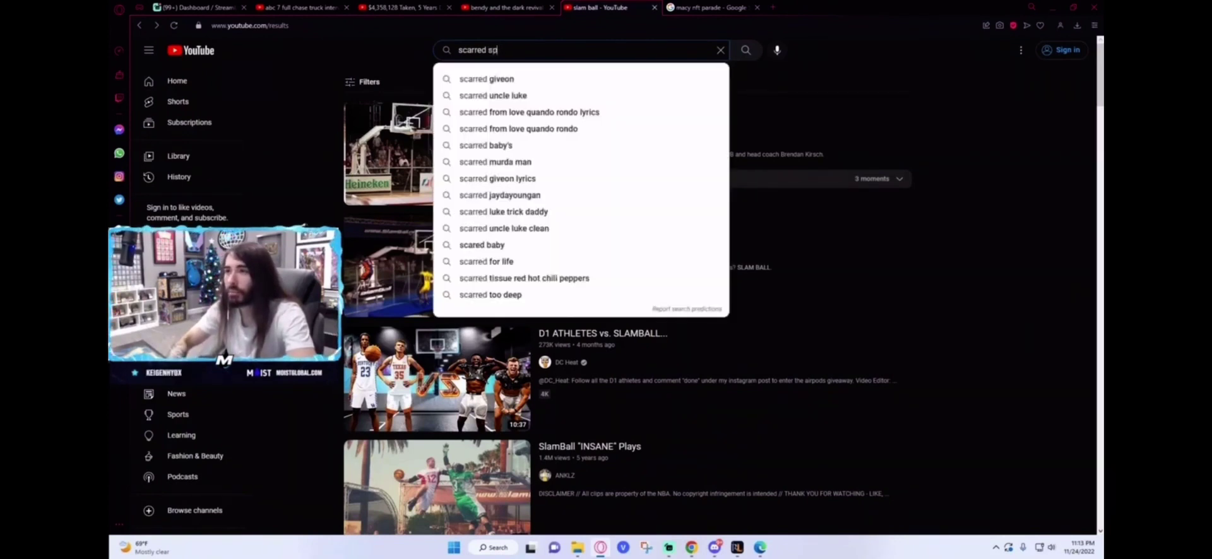
pyautogui.write('sp')
pyautogui.press('BackSpace')
pyautogui.press('BackSpace')
pyautogui.write('mtv')
pyautogui.press('Return')
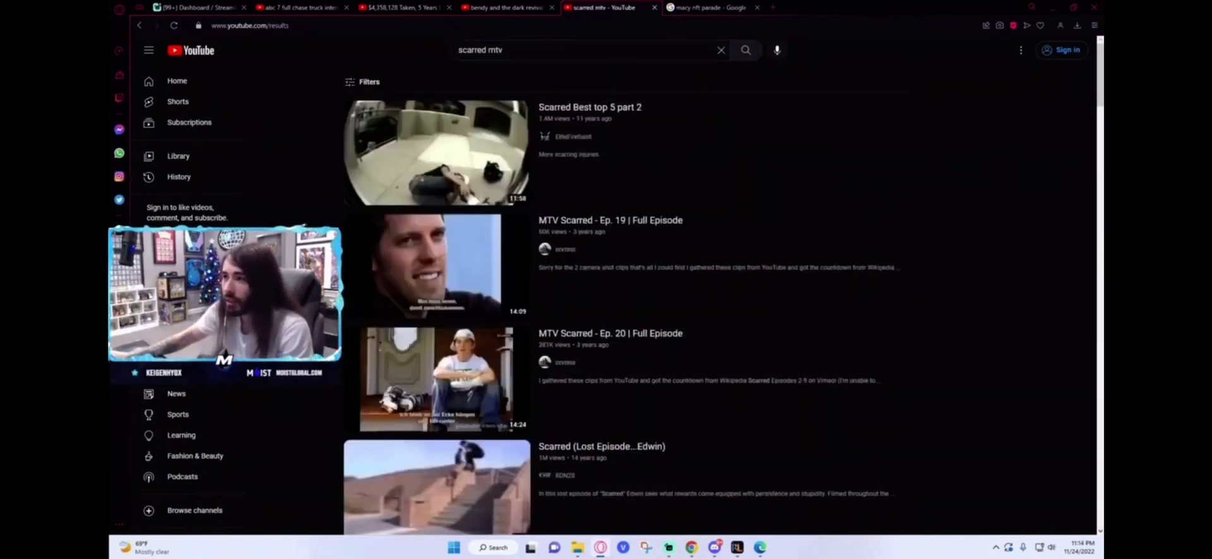